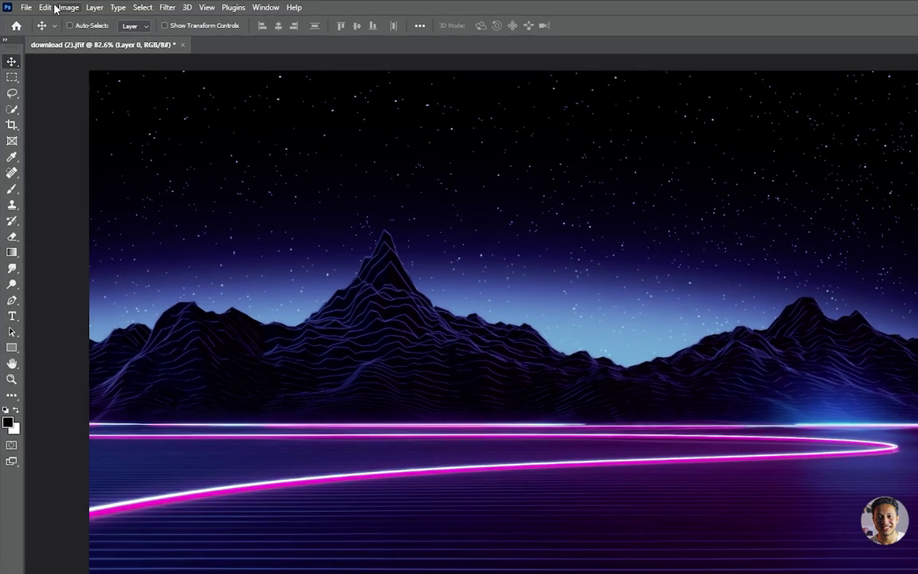
Open the Preferences dialog on its General page from the Edit menu
{"action": "left_click", "coordinate": [41, 7]}
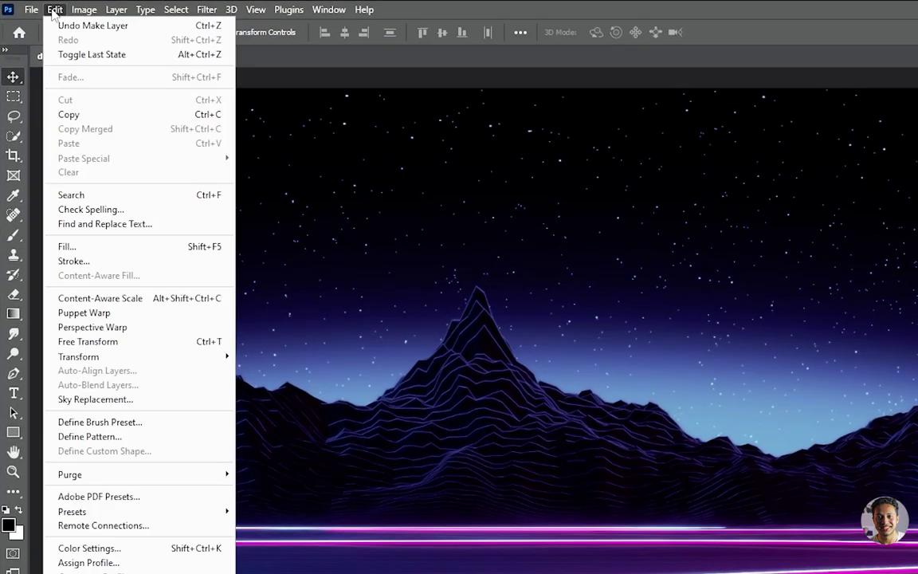
{"action": "mouse_move", "coordinate": [143, 514]}
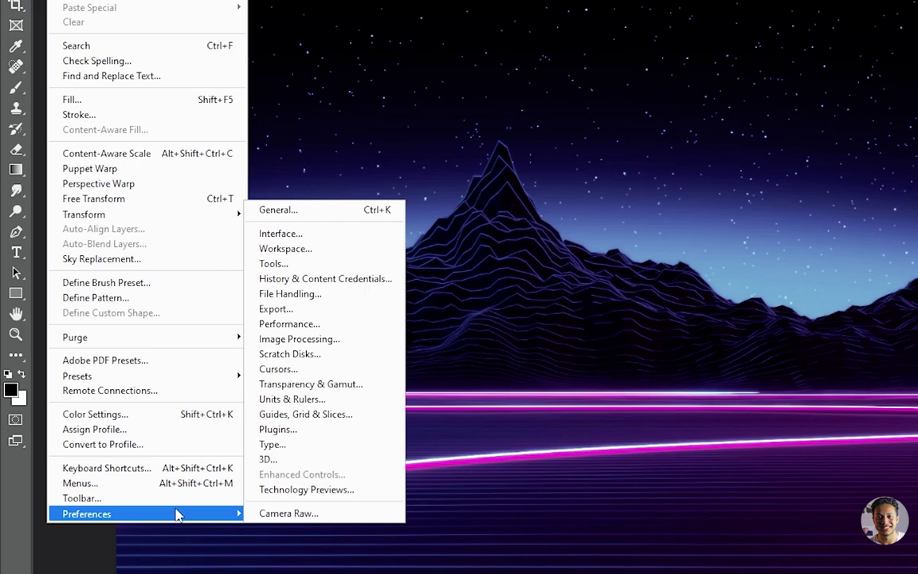
{"action": "left_click", "coordinate": [278, 209]}
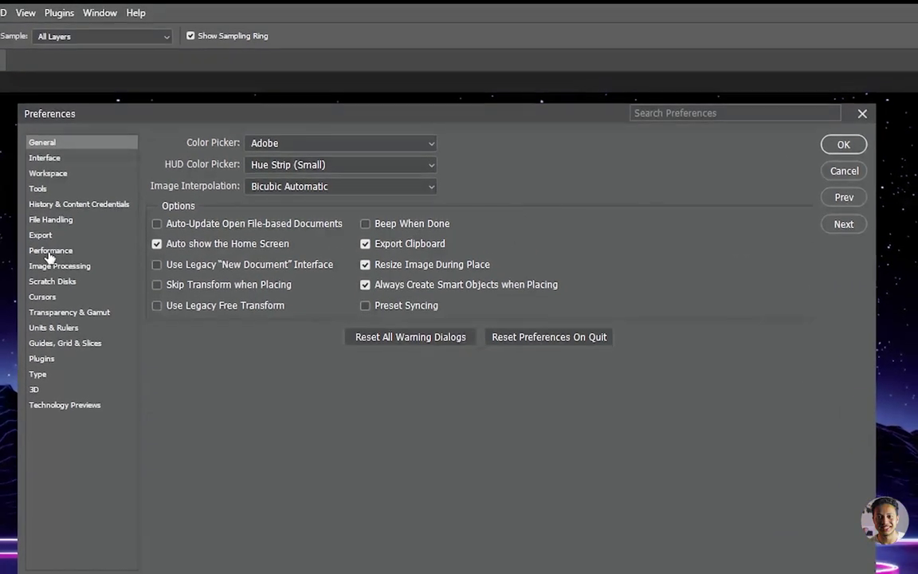
On the Performance page, set the Memory Usage slider to 5233 MB (95%)
{"action": "left_click", "coordinate": [204, 174]}
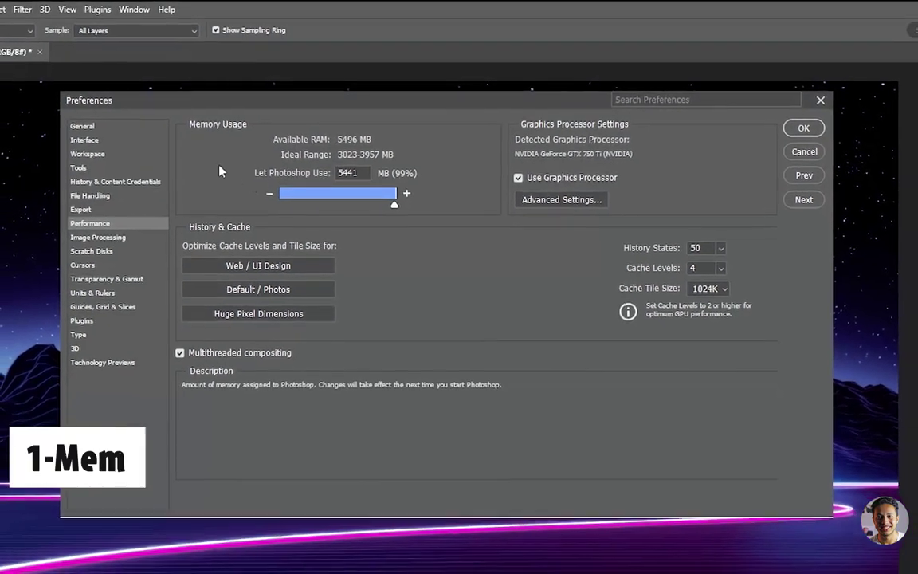
{"action": "left_click_drag", "start_coordinate": [394, 205], "coordinate": [352, 199]}
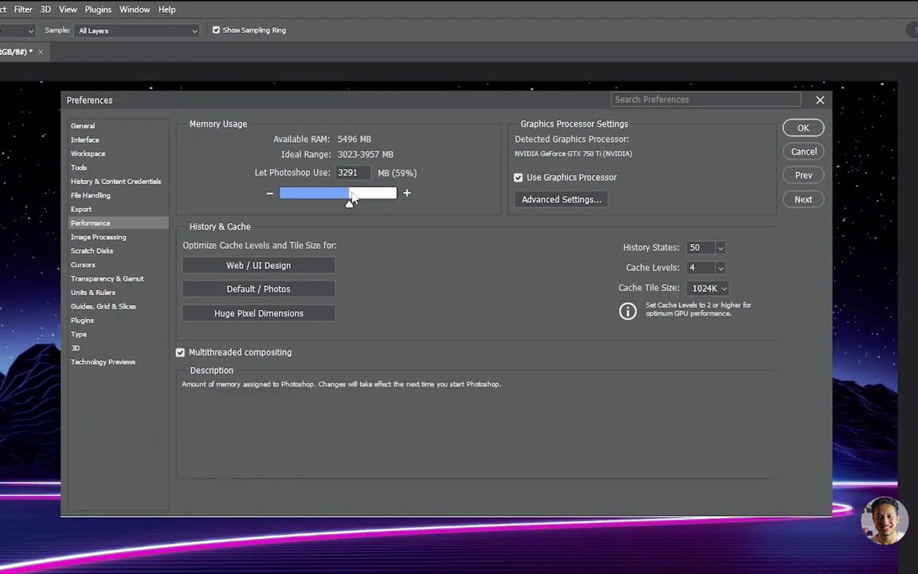
{"action": "left_click_drag", "start_coordinate": [352, 199], "coordinate": [365, 199]}
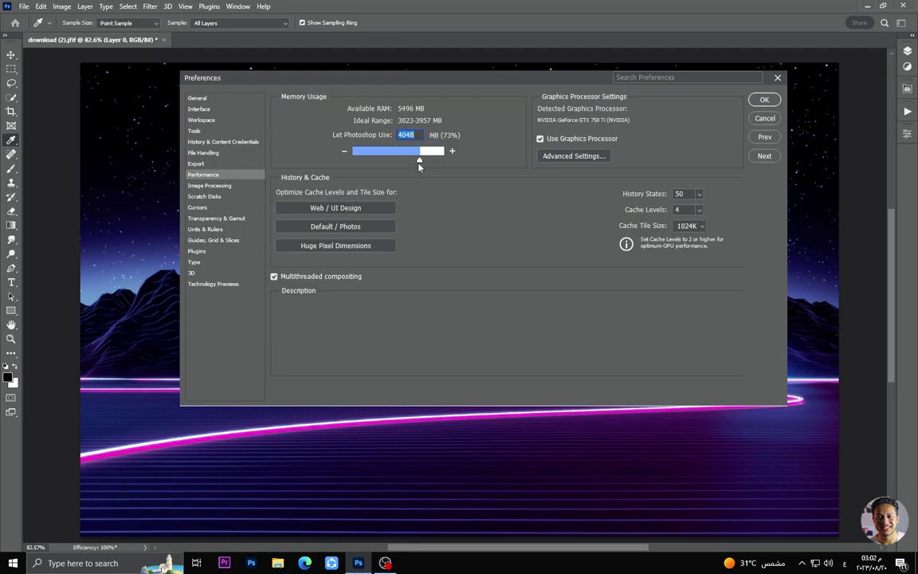
{"action": "mouse_move", "coordinate": [419, 158]}
{"action": "left_mouse_down"}
{"action": "mouse_move", "coordinate": [381, 163]}
{"action": "mouse_move", "coordinate": [406, 158]}
{"action": "left_mouse_up"}
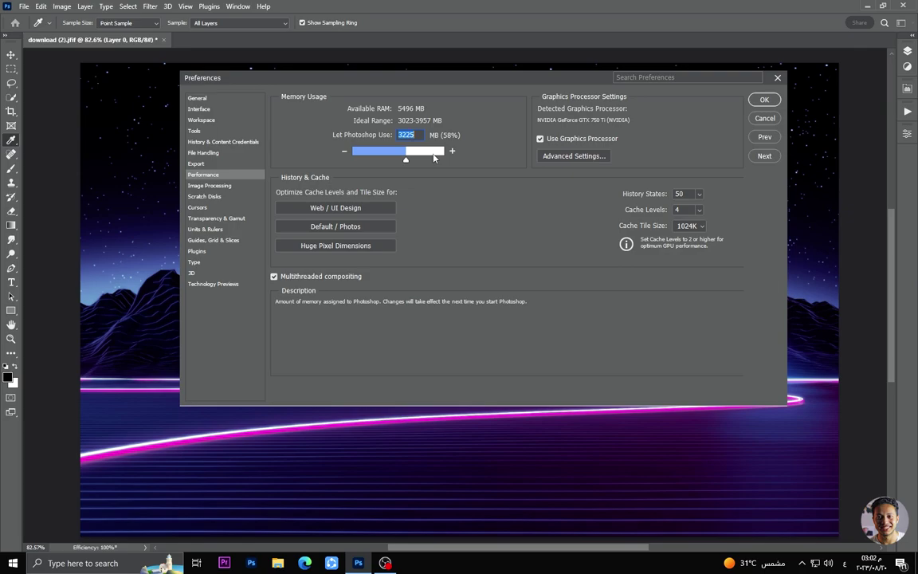
{"action": "left_click_drag", "start_coordinate": [406, 158], "coordinate": [439, 161]}
{"action": "left_click", "coordinate": [407, 135]}
{"action": "left_click", "coordinate": [439, 158]}
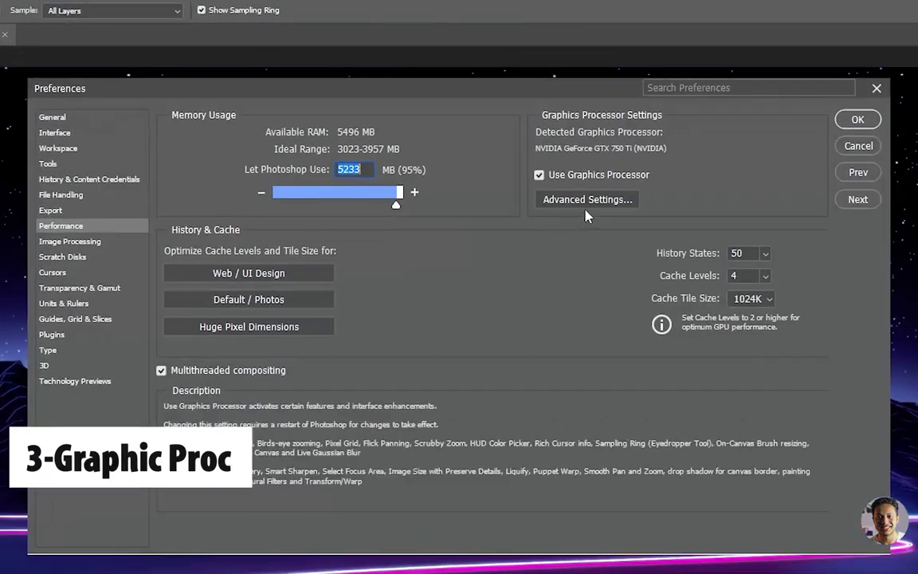
Toggle Use OpenCL off and back on in the advanced graphics processor settings, then confirm
{"action": "left_click", "coordinate": [594, 199]}
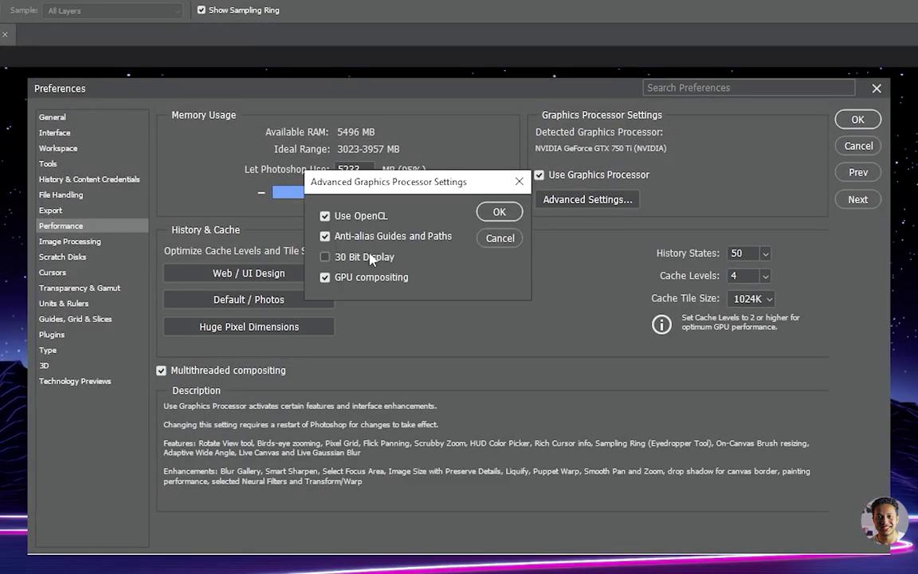
{"action": "left_click", "coordinate": [325, 215]}
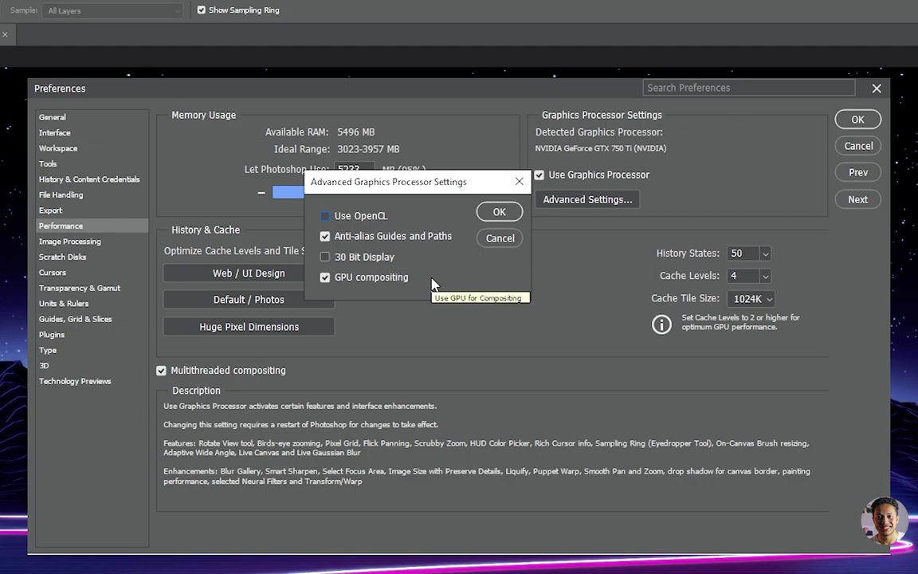
{"action": "left_click", "coordinate": [329, 215]}
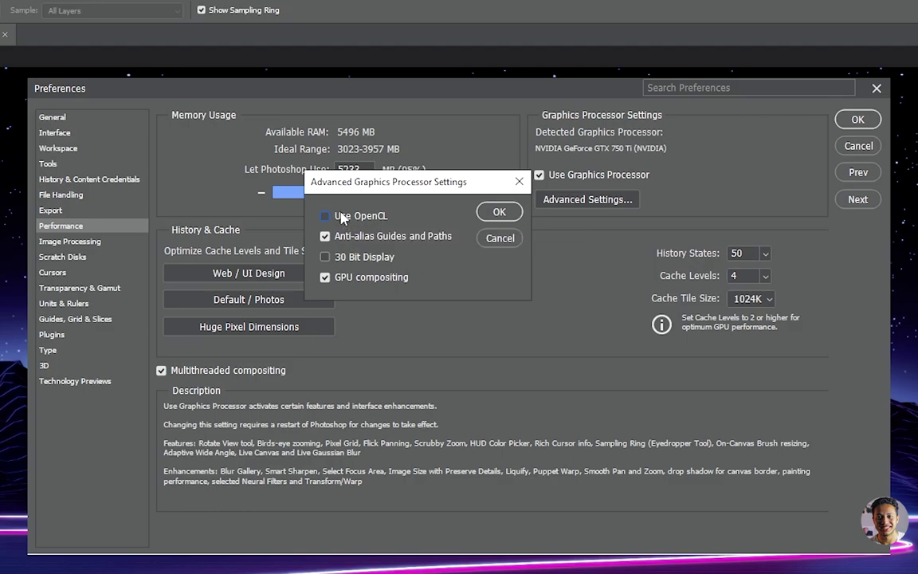
{"action": "left_click", "coordinate": [499, 212]}
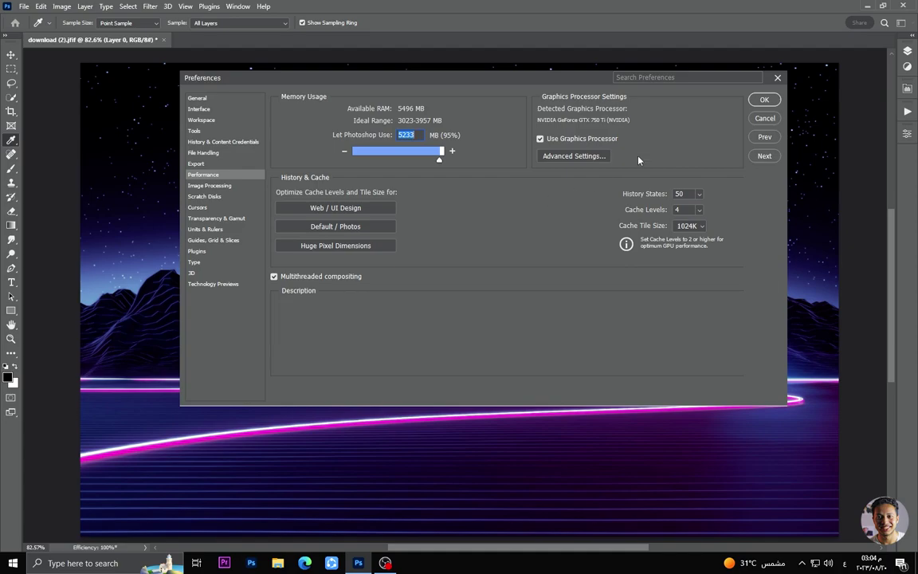
Apply the preferences with OK, then check the Edit menu for Purge
{"action": "left_click", "coordinate": [762, 101]}
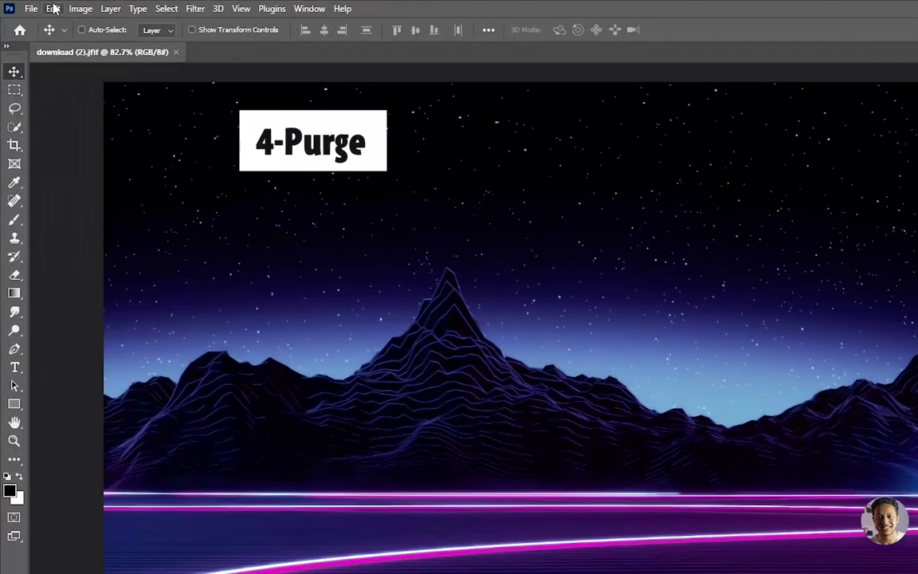
{"action": "left_click", "coordinate": [42, 7]}
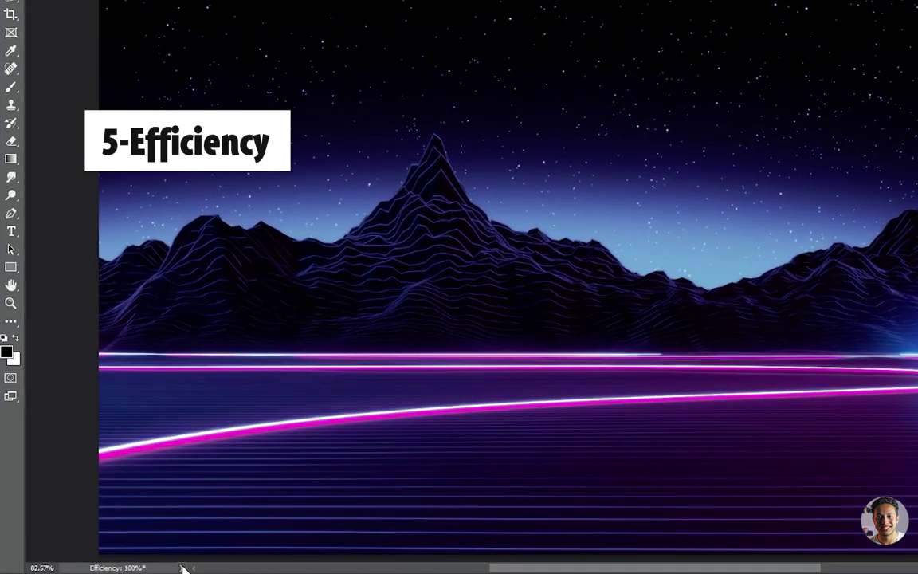
Set the status bar readout to Efficiency, showing 100% for the neon mountain image
{"action": "left_click", "coordinate": [183, 567]}
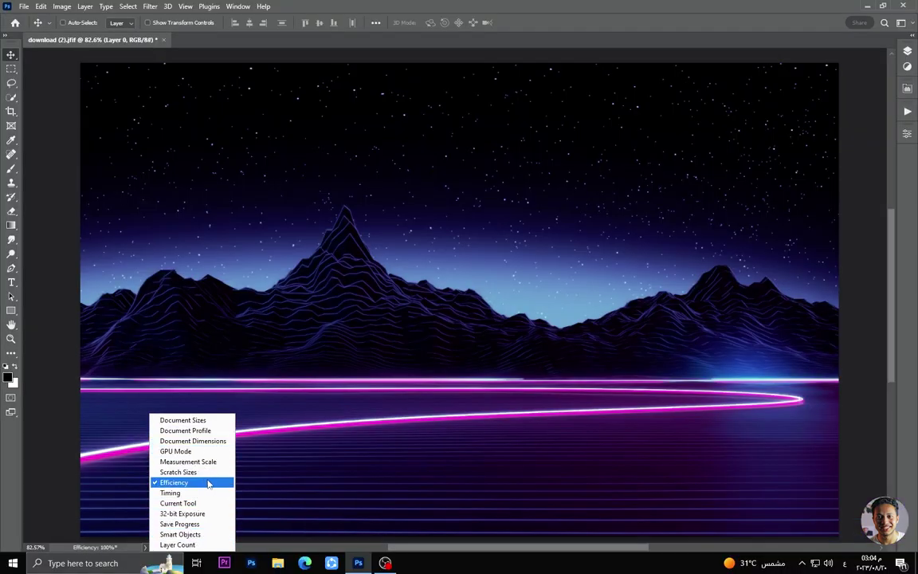
{"action": "left_click", "coordinate": [183, 482]}
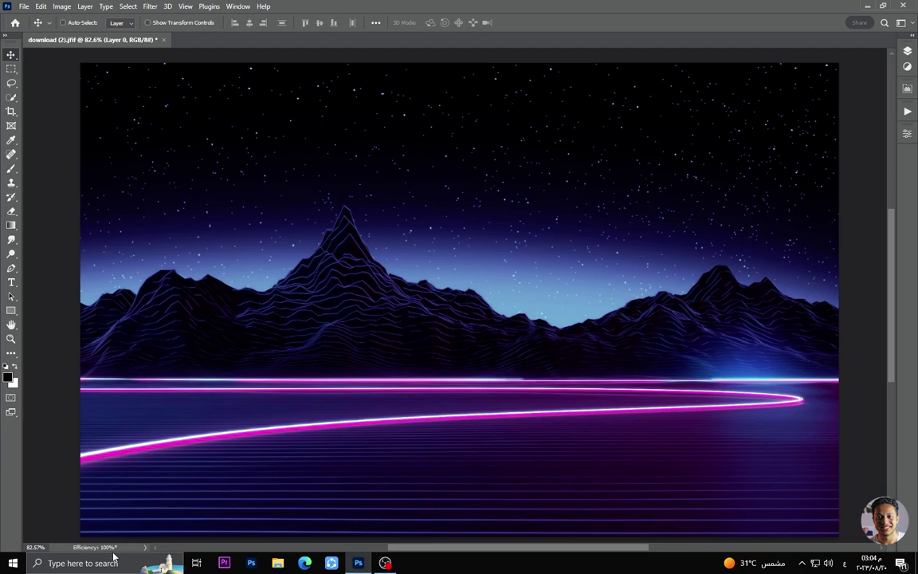